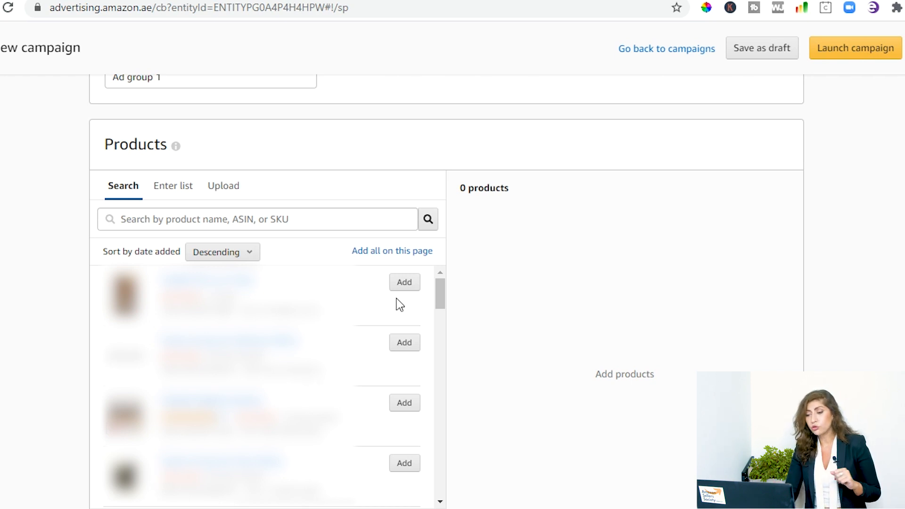
# Add the first listed product to the ad group and set its targeting to product targeting by individual products.
pyautogui.click(408, 289)
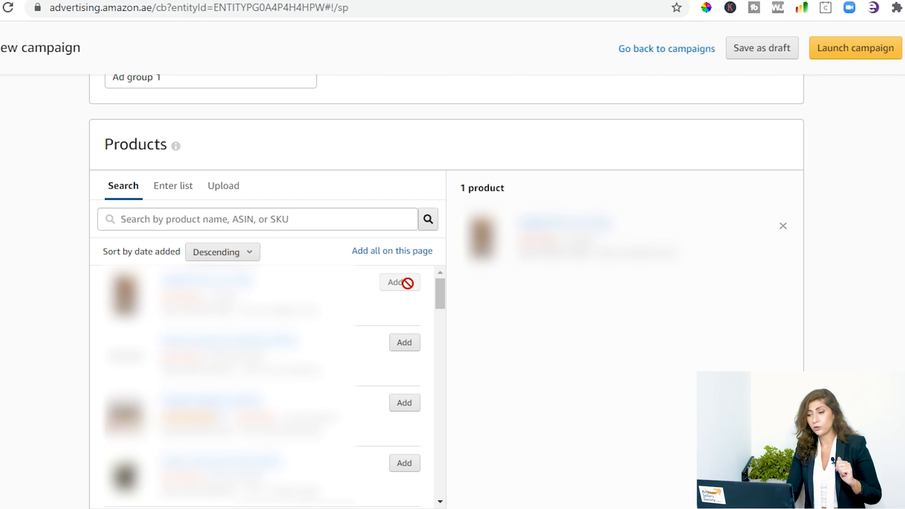
pyautogui.scroll(-10, 884, 228)
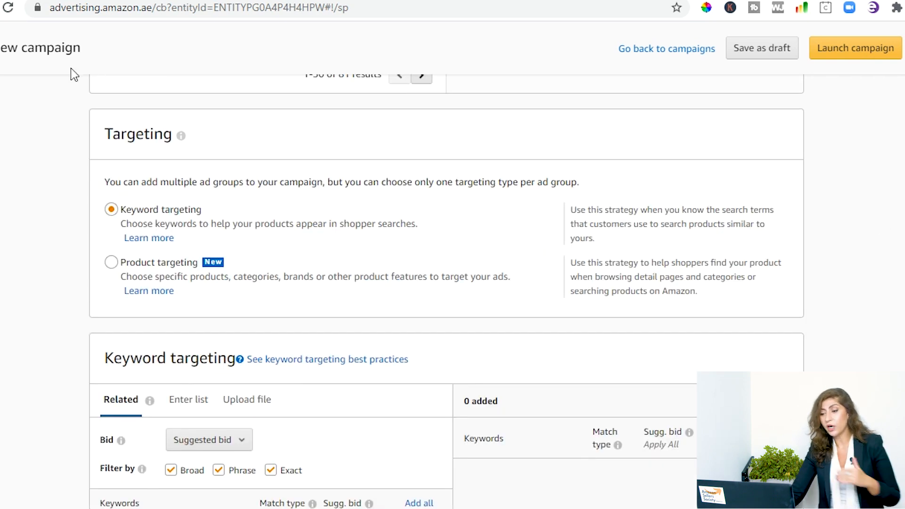
pyautogui.click(151, 270)
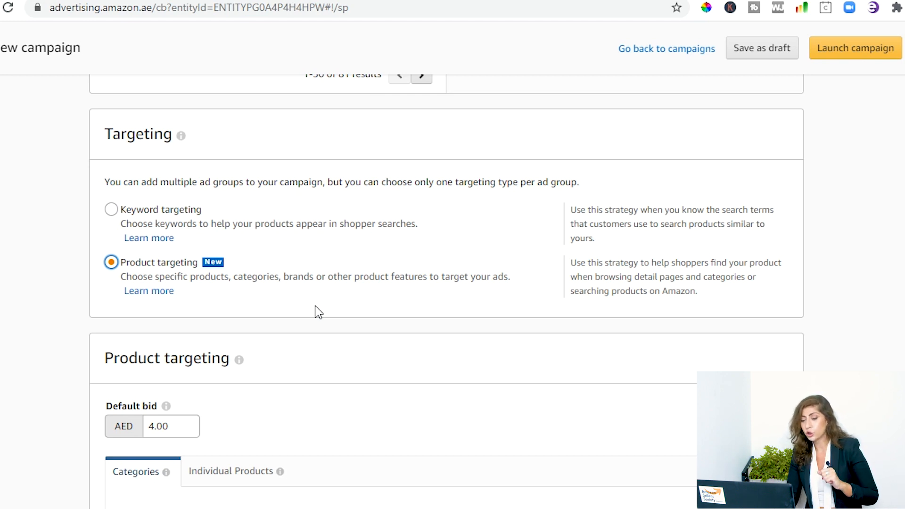
pyautogui.scroll(-6, 315, 306)
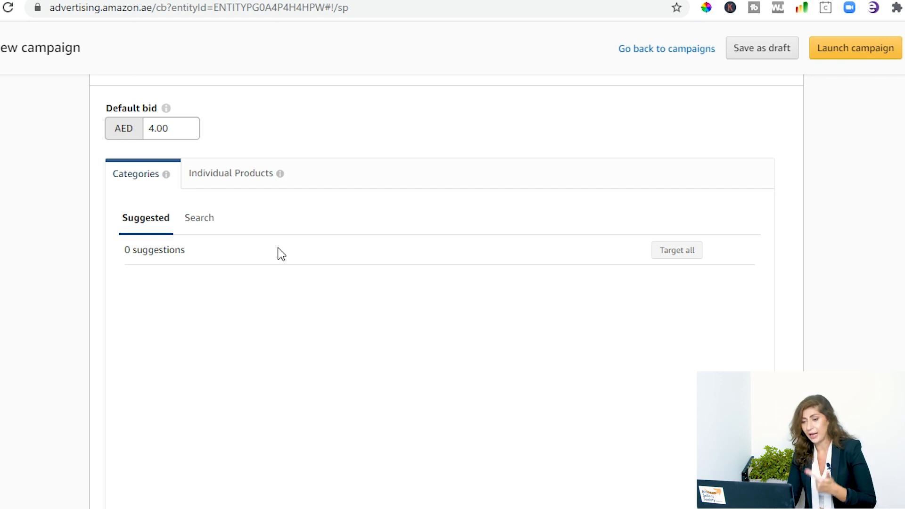
pyautogui.click(218, 179)
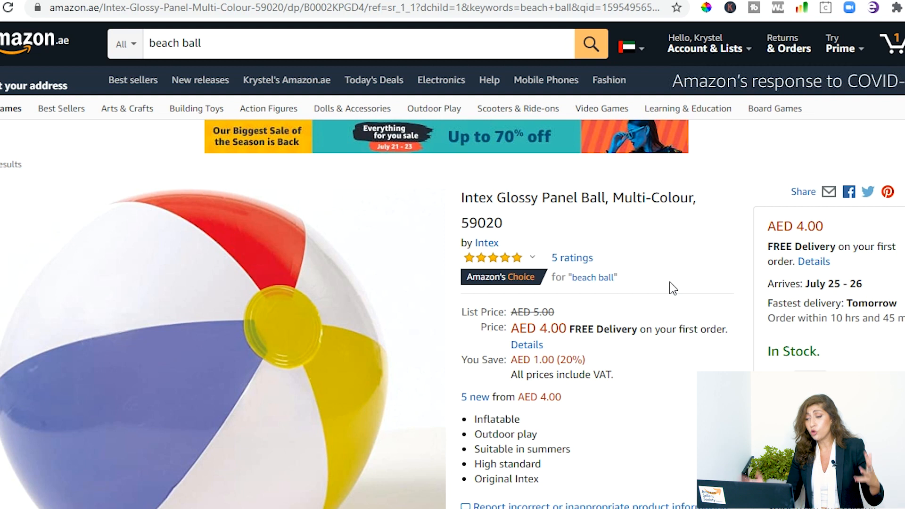
# Switch to the Amazon.ae store, search for "beach ball" and examine the competing listings and their sales data.
pyautogui.click(299, 43)
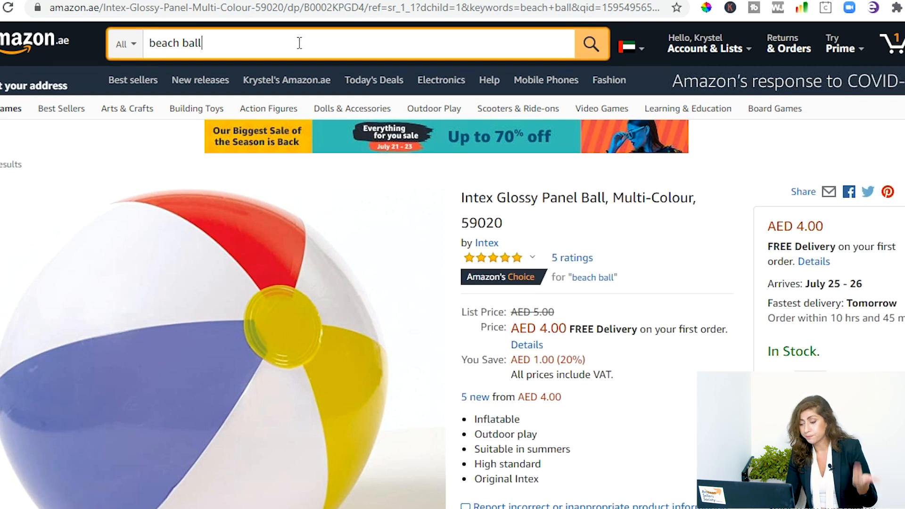
pyautogui.press('Return')
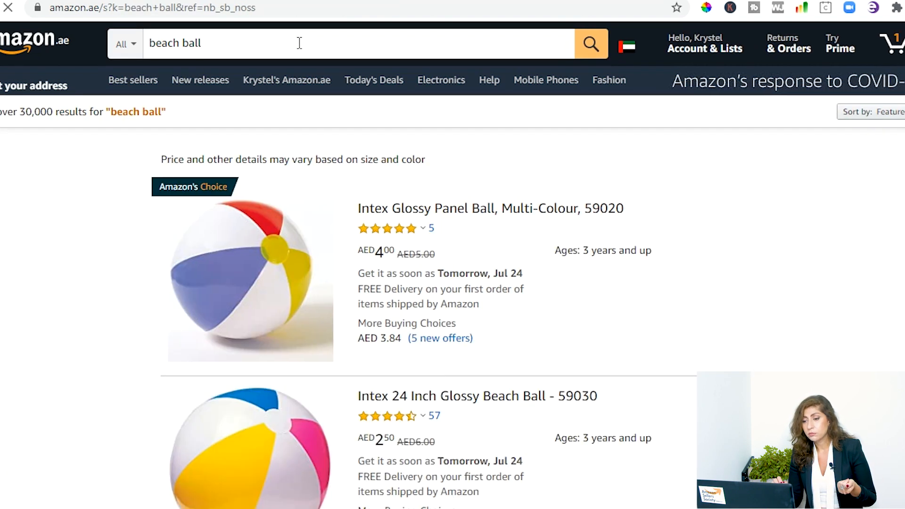
pyautogui.scroll(-5, 498, 287)
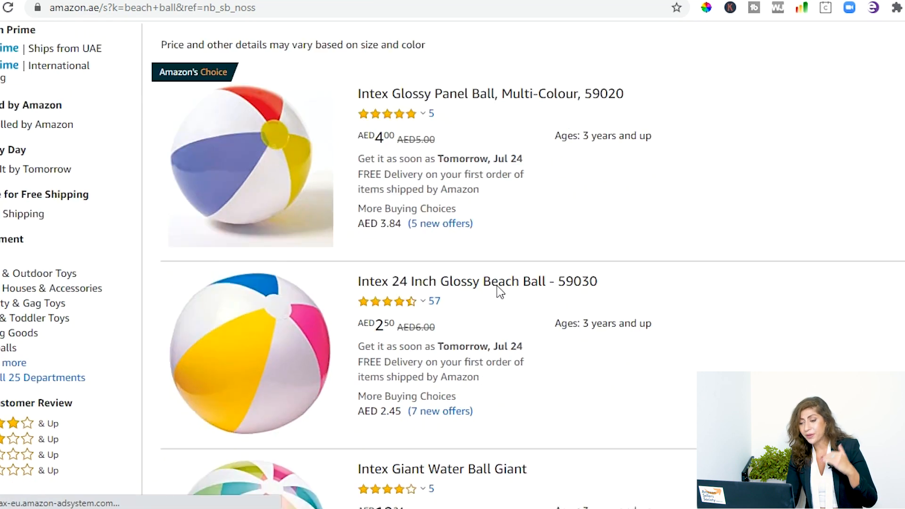
pyautogui.scroll(-3, 501, 292)
pyautogui.scroll(-10, 497, 286)
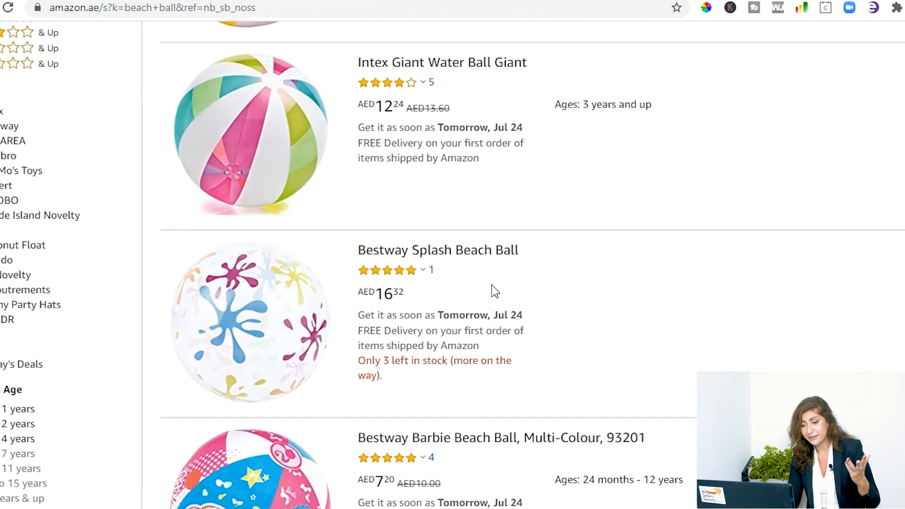
pyautogui.scroll(-3, 489, 285)
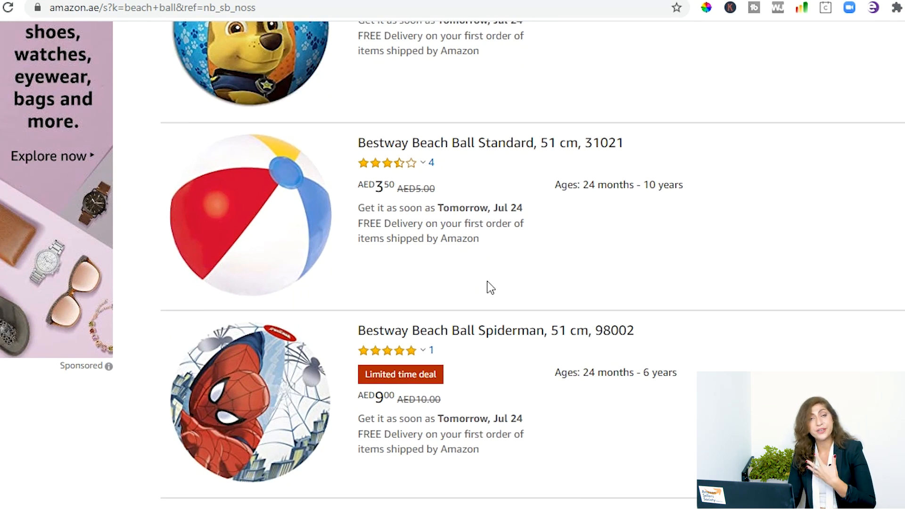
pyautogui.scroll(-1, 490, 288)
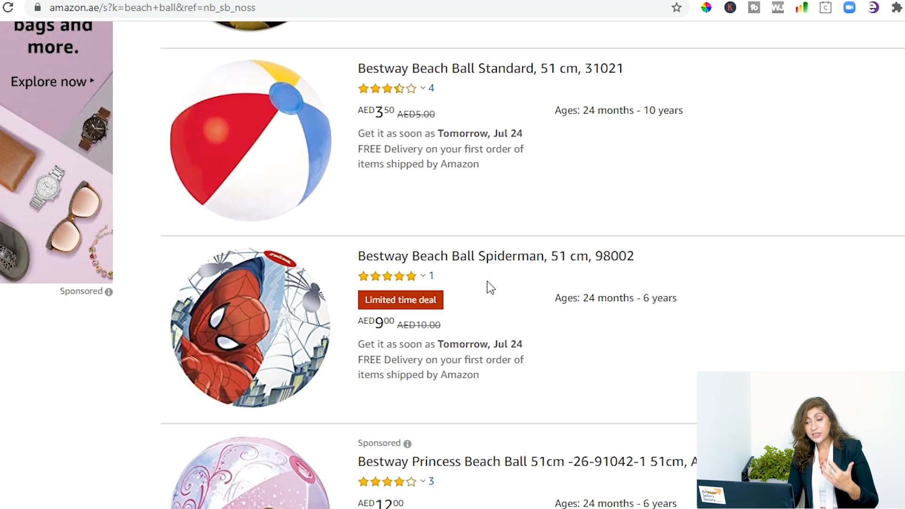
pyautogui.scroll(15, 489, 286)
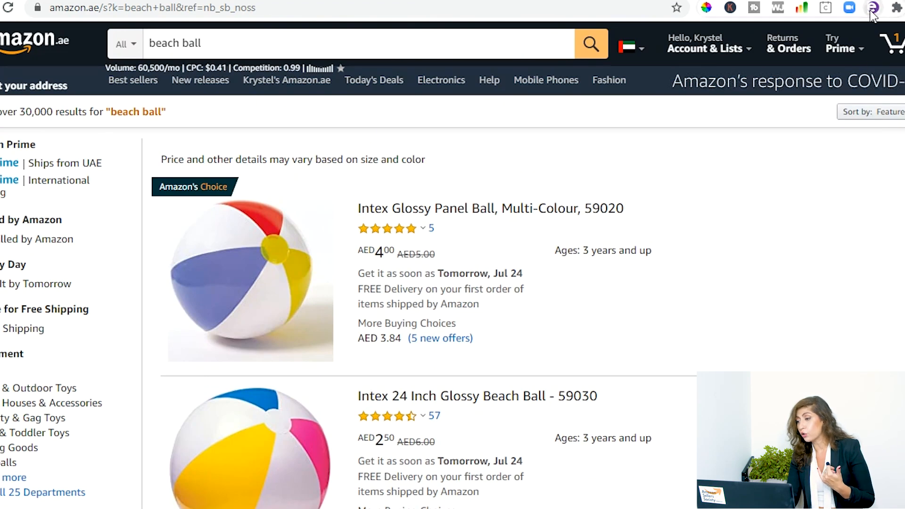
pyautogui.click(873, 10)
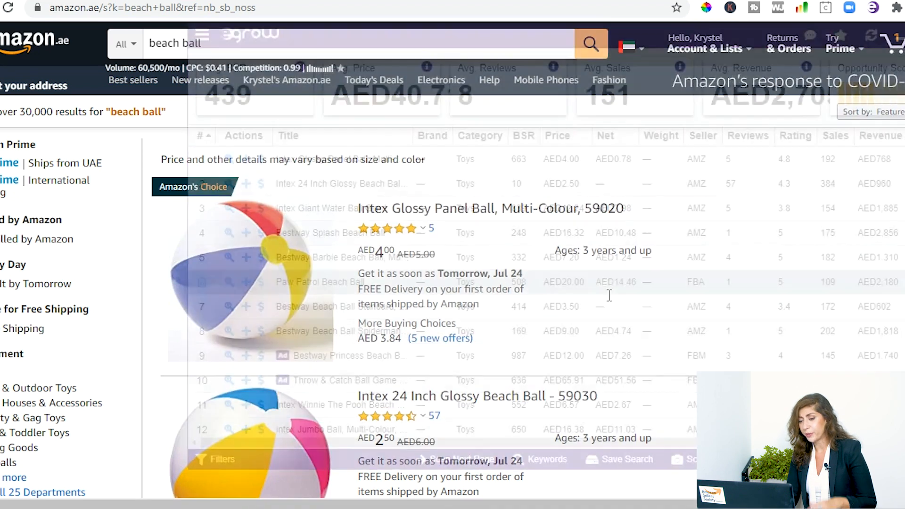
# Open the Intex Glossy Panel Ball, Multi-Colour, 59020 listing and copy its ASIN from the product information.
pyautogui.click(520, 208)
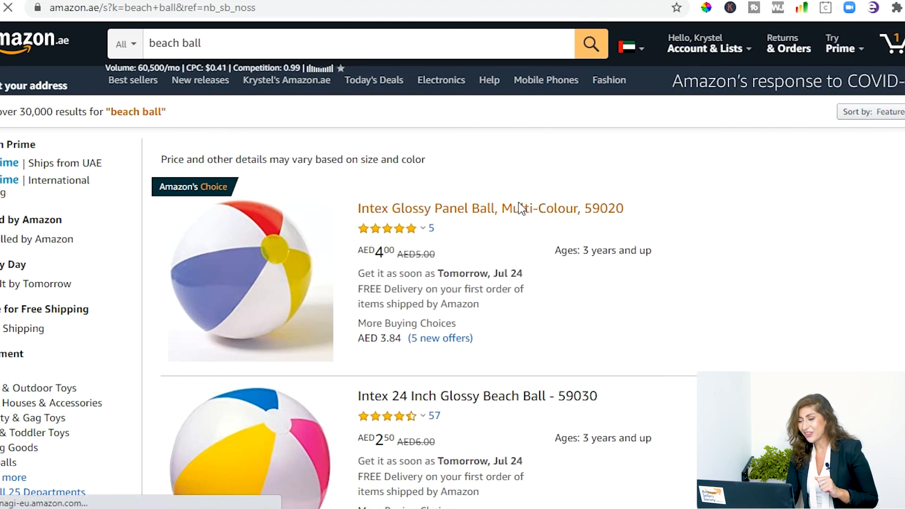
pyautogui.scroll(-10, 672, 293)
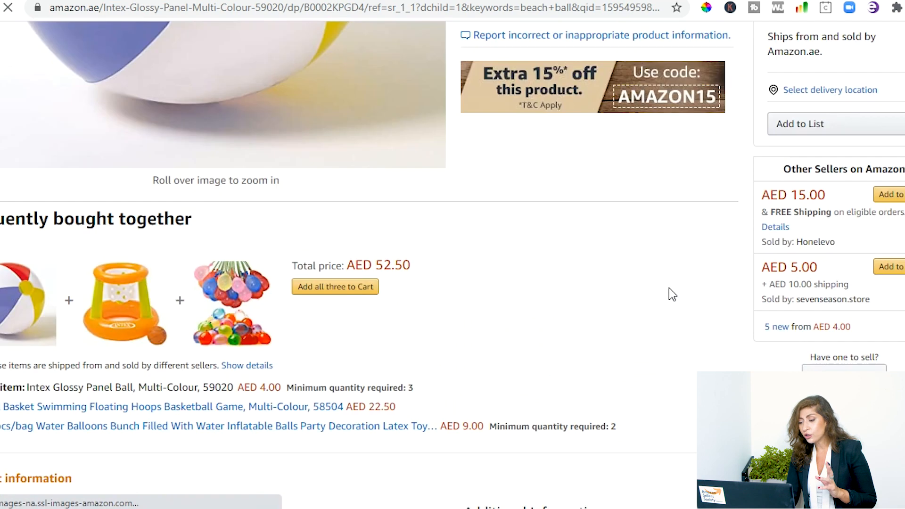
pyautogui.scroll(-5, 669, 288)
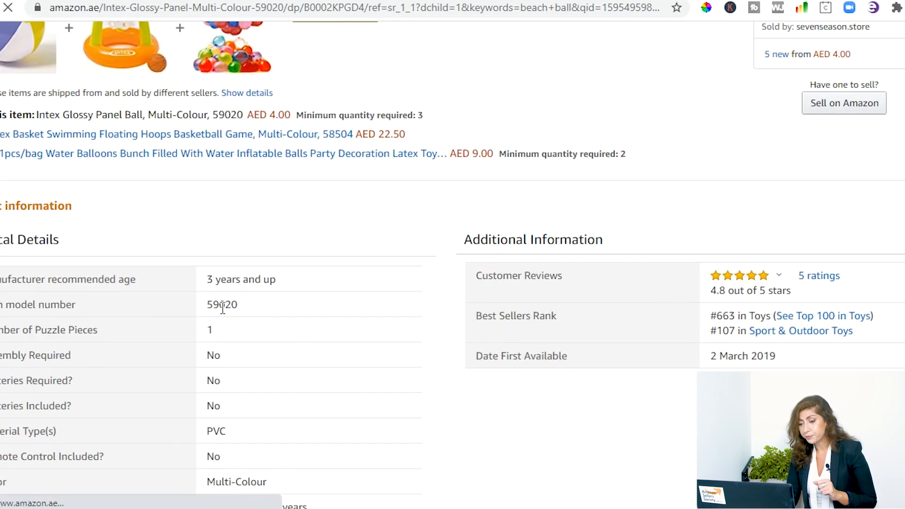
pyautogui.scroll(-3, 236, 310)
pyautogui.doubleClick(229, 410)
pyautogui.rightClick(237, 409)
pyautogui.click(254, 313)
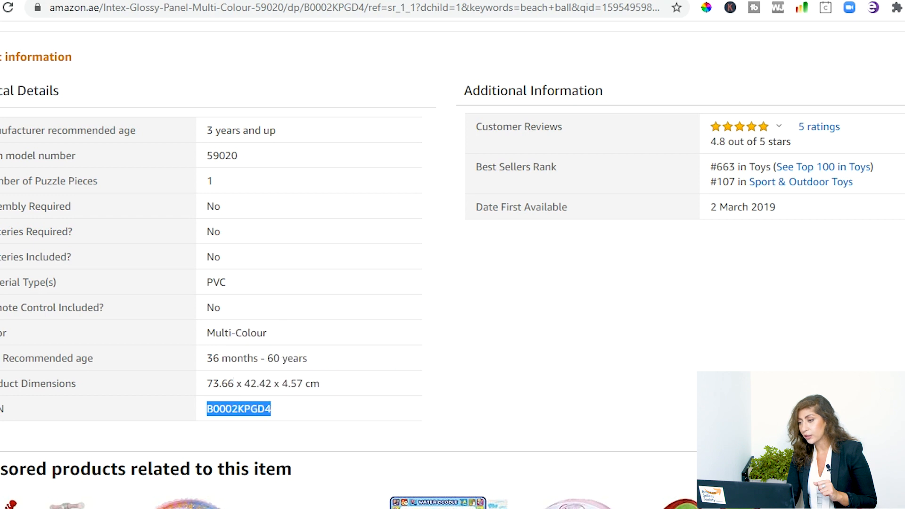
# Return to the new campaign, search the individual products for ASIN B0002KPGD4 and target the Intex Glossy Panel Ball.
pyautogui.click(590, 0)
pyautogui.click(229, 218)
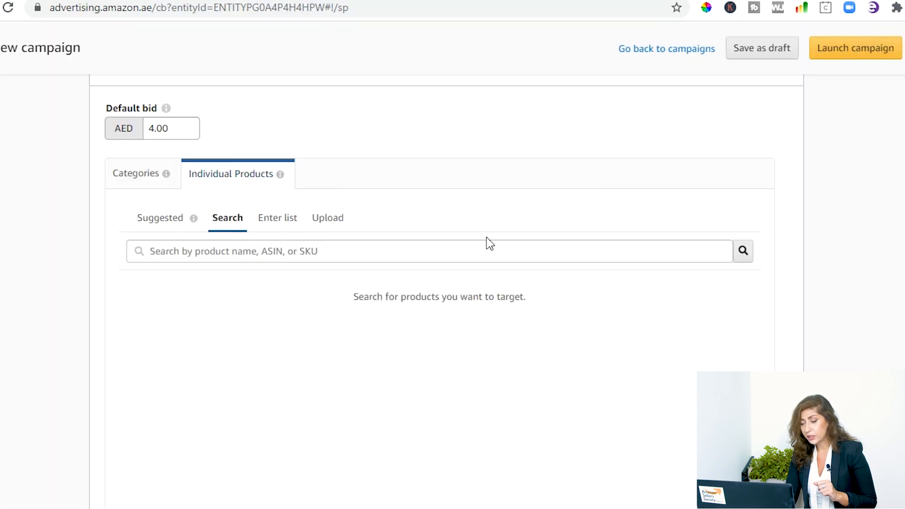
pyautogui.scroll(-2, 493, 240)
pyautogui.click(213, 179)
pyautogui.rightClick(212, 179)
pyautogui.click(259, 295)
pyautogui.click(743, 181)
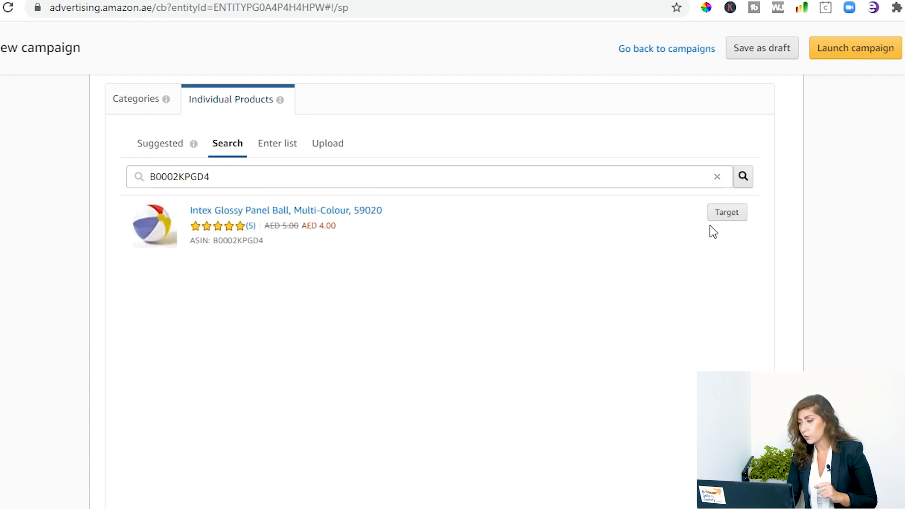
pyautogui.click(721, 221)
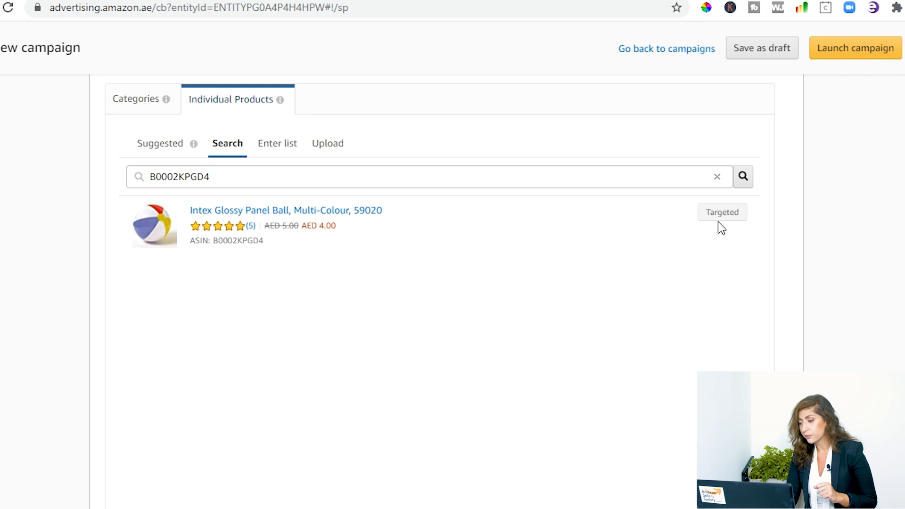
# Check the suggested bid range for the targeted ball and set its bid to AED 0.70.
pyautogui.scroll(-6, 476, 265)
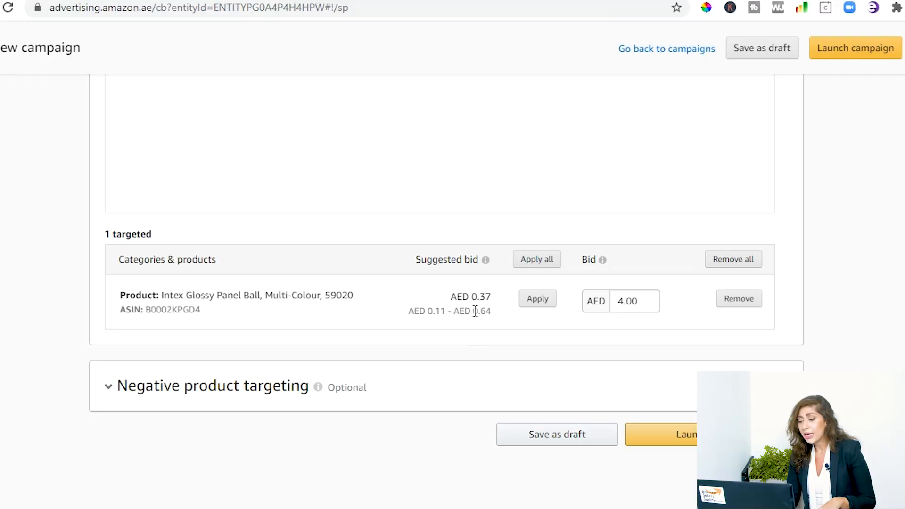
pyautogui.moveTo(400, 313); pyautogui.dragTo(512, 306)
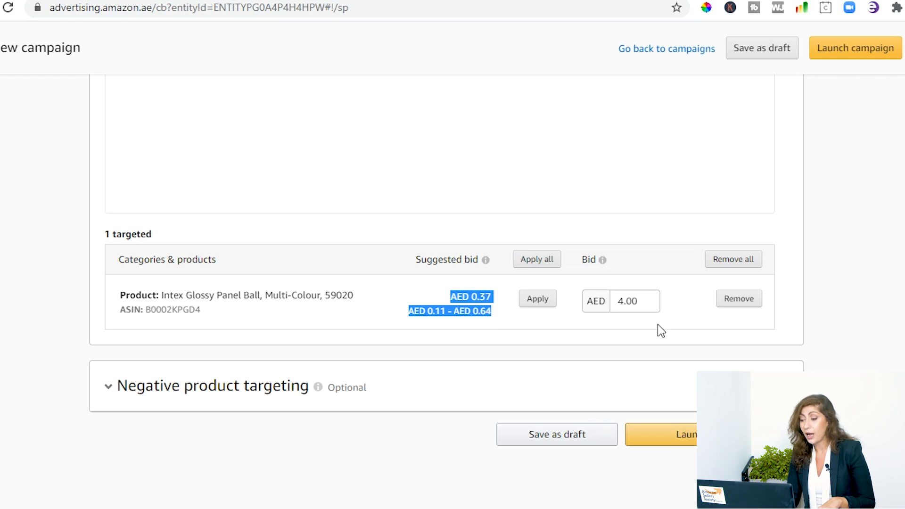
pyautogui.click(650, 299)
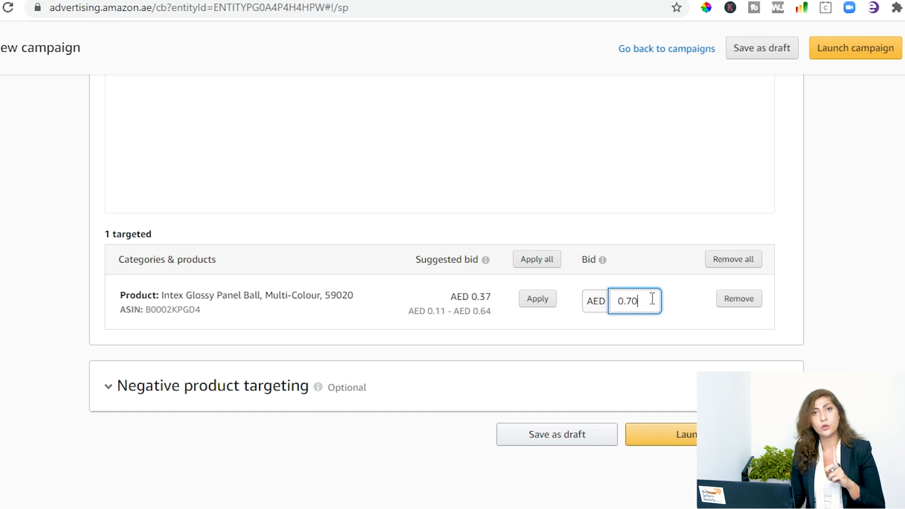
pyautogui.click(849, 369)
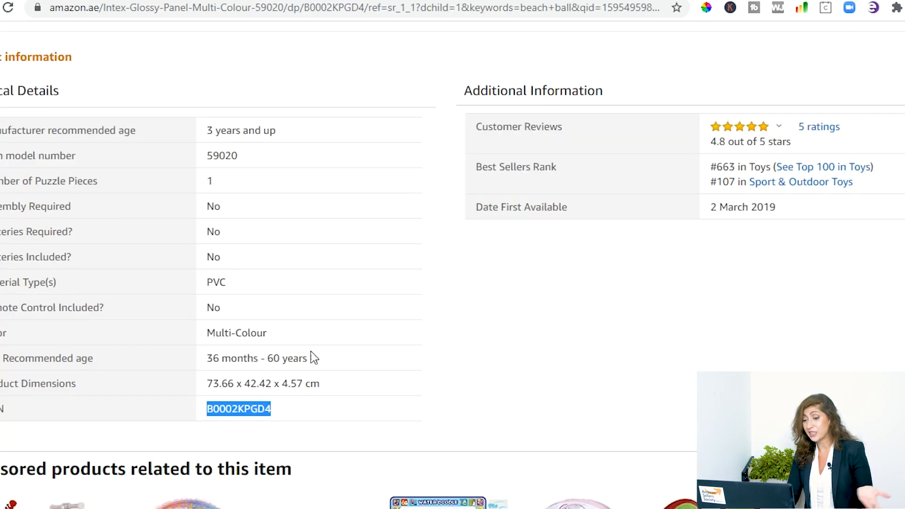
# Examine the sponsored related products on the Intex ball's store listing, paging ahead and back through them.
pyautogui.scroll(10, 310, 351)
pyautogui.scroll(8, 270, 339)
pyautogui.scroll(-20, 336, 330)
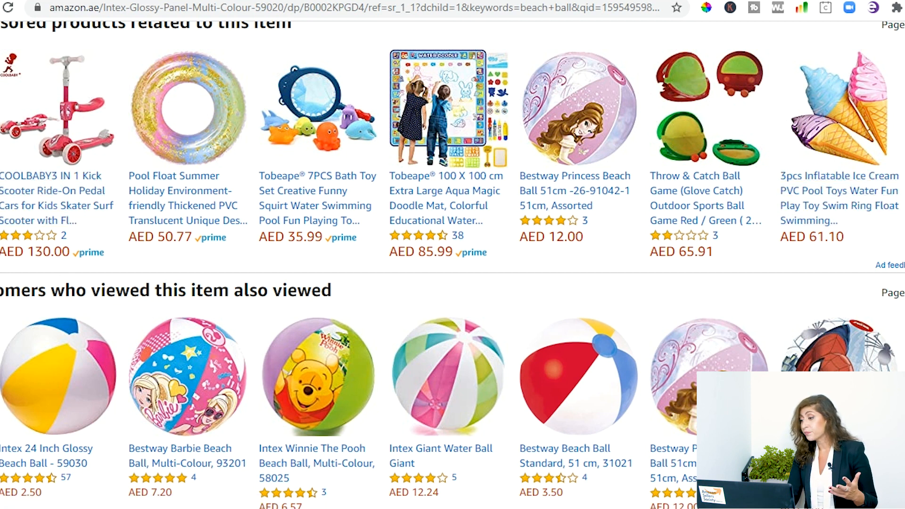
pyautogui.click(899, 109)
pyautogui.click(898, 108)
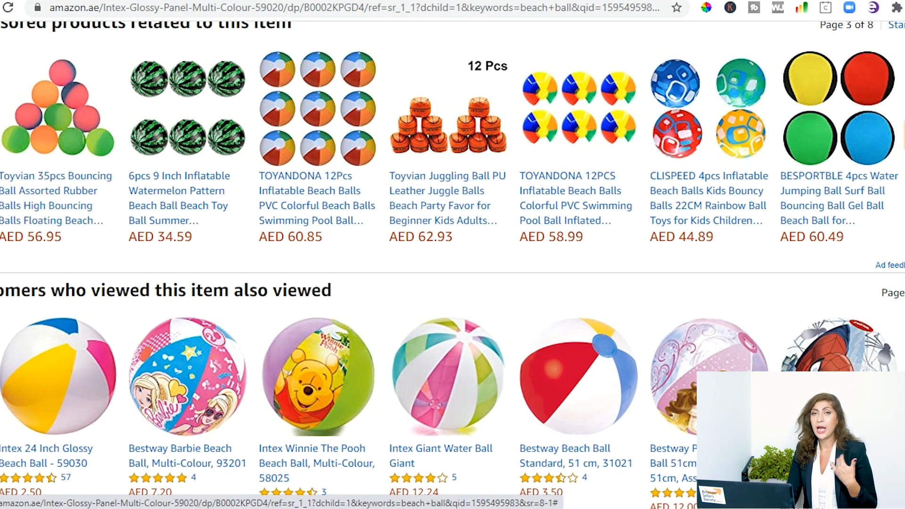
pyautogui.click(0, 146)
pyautogui.click(0, 146)
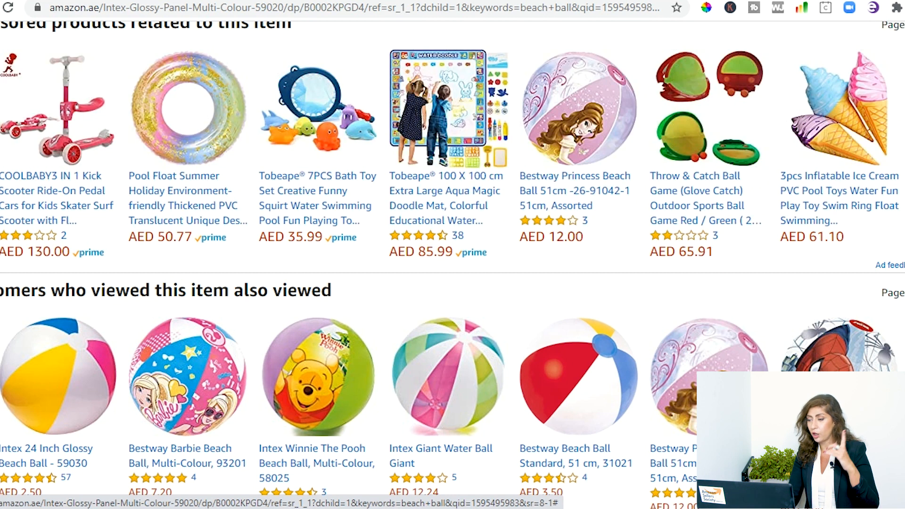
# Return to the new campaign and switch the product targeting from individual products to categories.
pyautogui.click(660, 1)
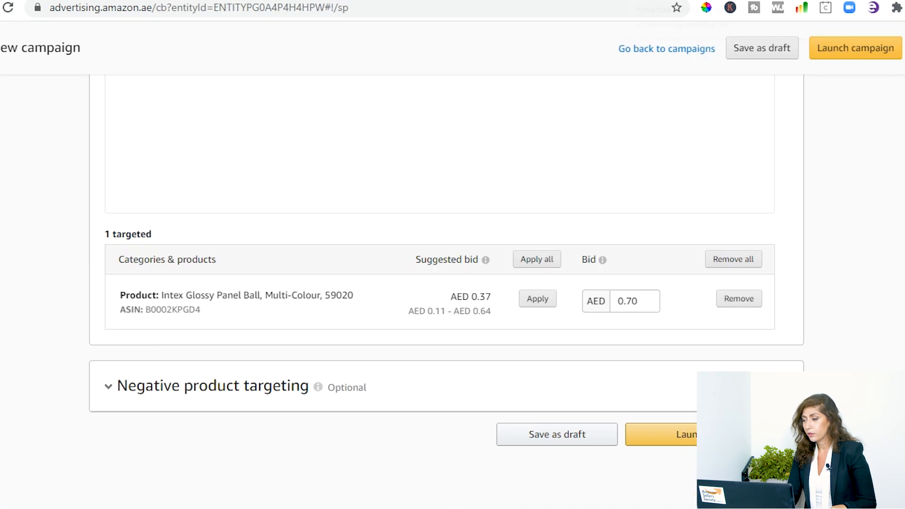
pyautogui.scroll(5, 442, 143)
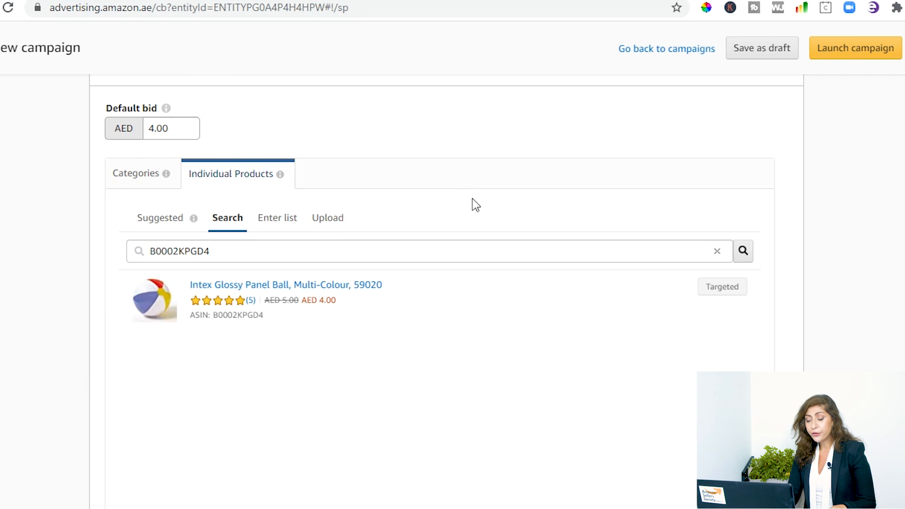
pyautogui.click(141, 182)
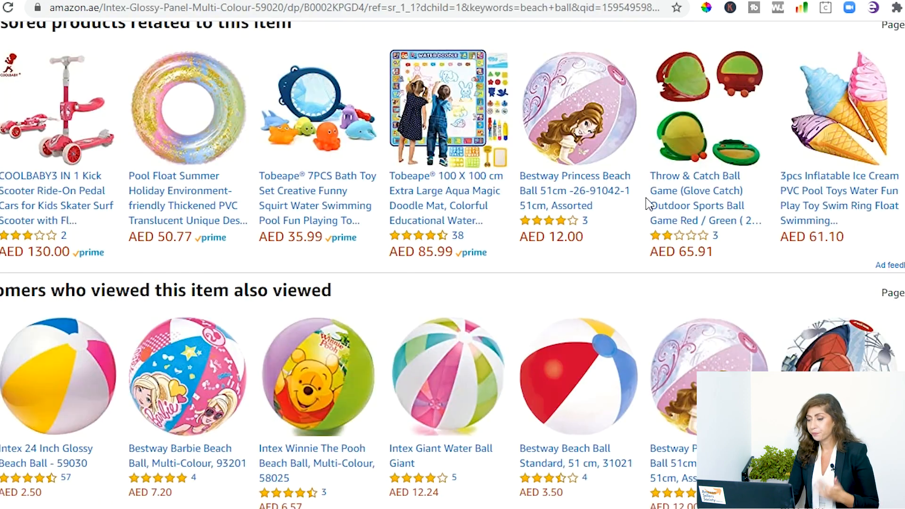
# Check the ball's Best Sellers Rank category on its listing, return to the campaign's category search for "sport & outdoor" and target Sport & Outdoor Toys.
pyautogui.scroll(8, 631, 216)
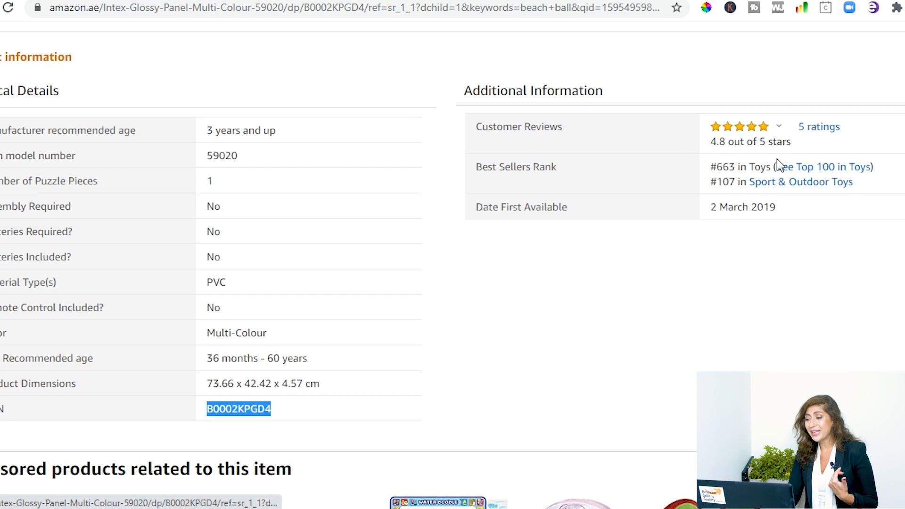
pyautogui.moveTo(771, 167); pyautogui.dragTo(753, 172)
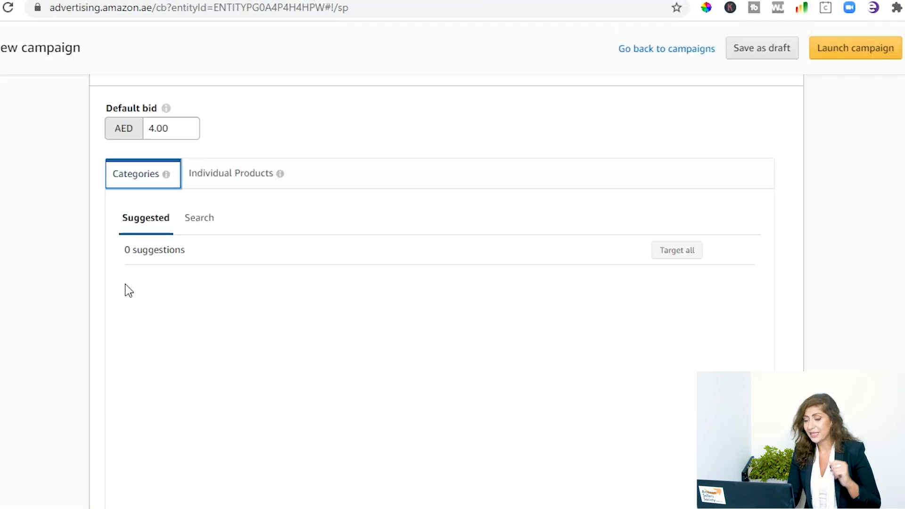
pyautogui.click(215, 222)
pyautogui.click(258, 253)
pyautogui.write('spo')
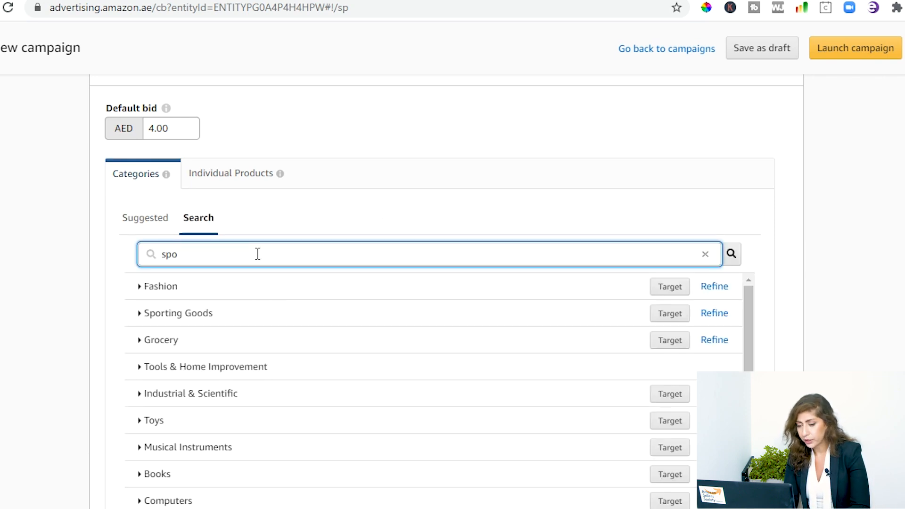
pyautogui.write('rt')
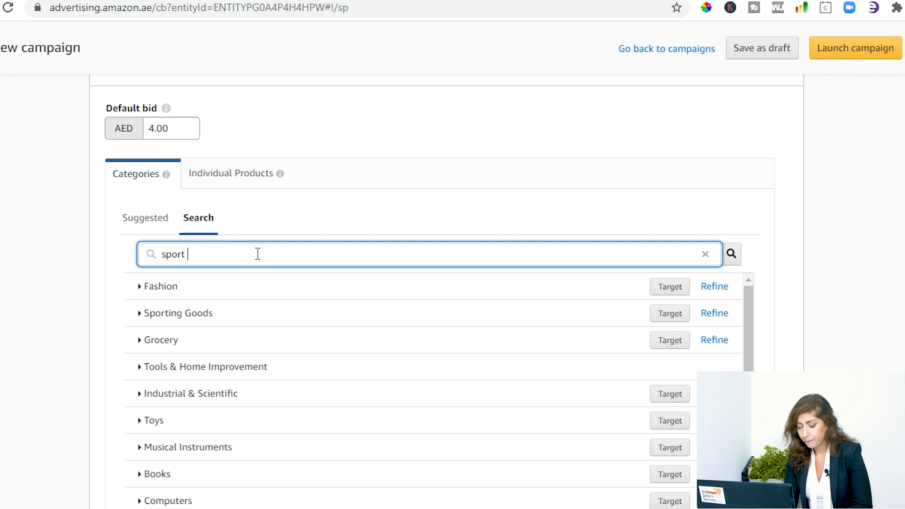
pyautogui.write('s& o')
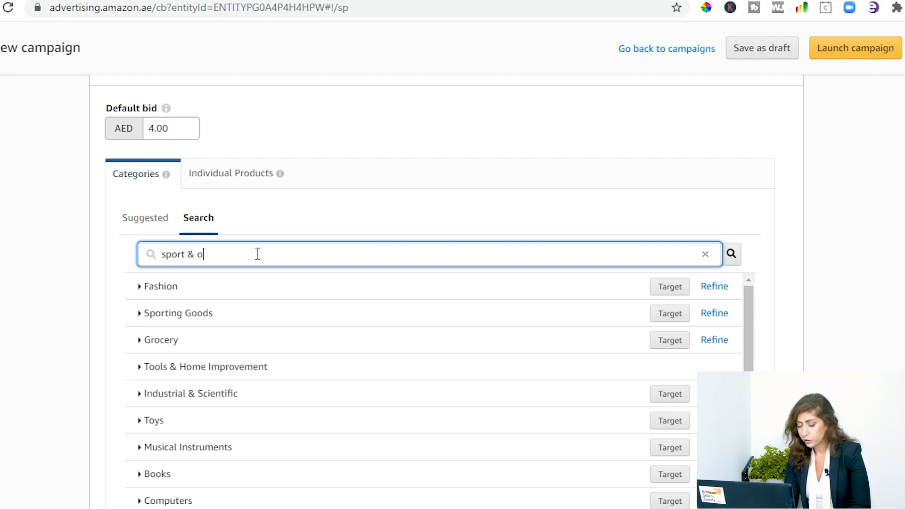
pyautogui.write('utdoor')
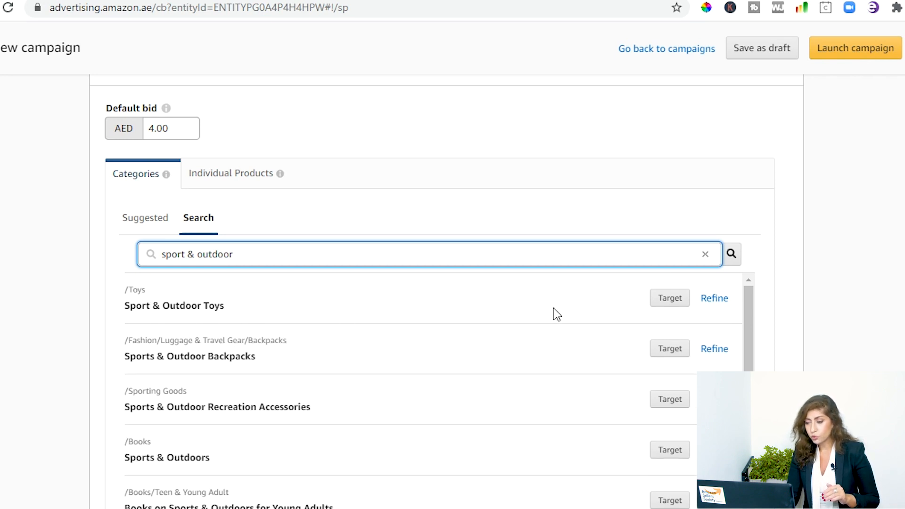
pyautogui.click(668, 303)
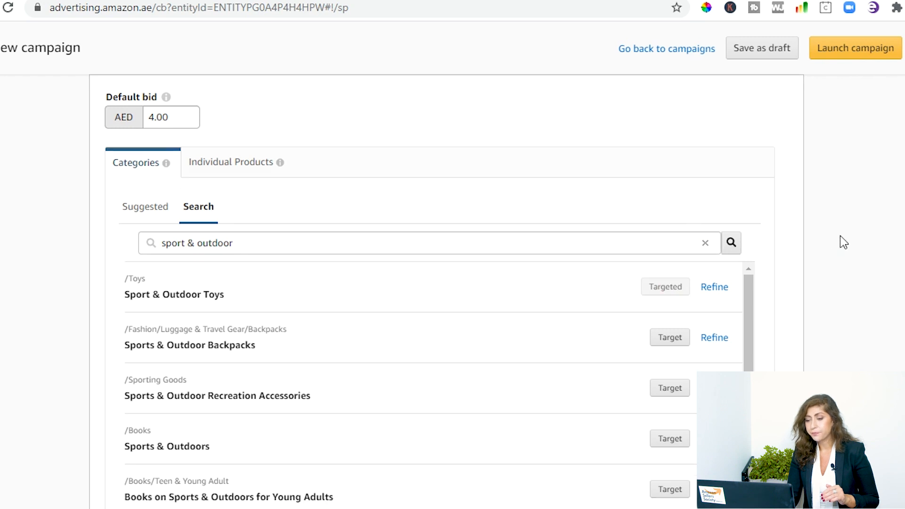
# Check the suggested bid range for the Sport & Outdoor Toys category and set its bid to AED 1.10.
pyautogui.scroll(-8, 841, 237)
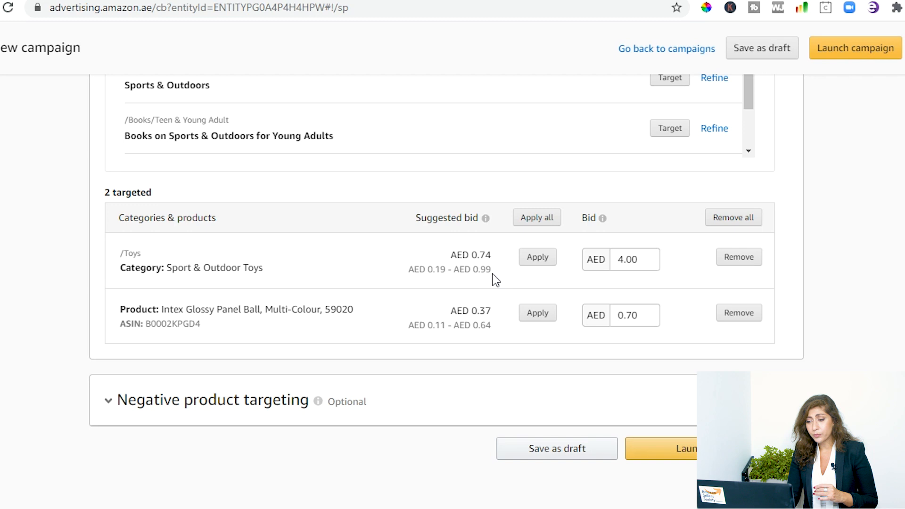
pyautogui.moveTo(494, 277); pyautogui.dragTo(401, 278)
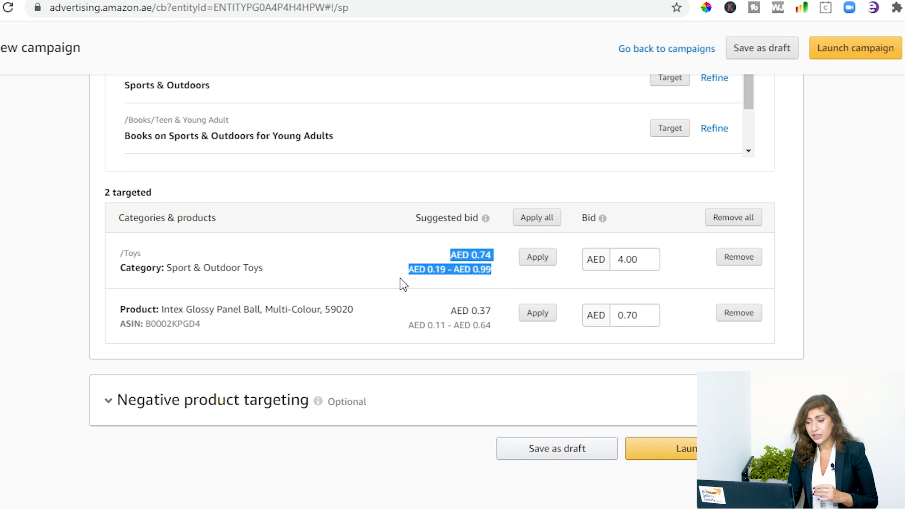
pyautogui.click(650, 255)
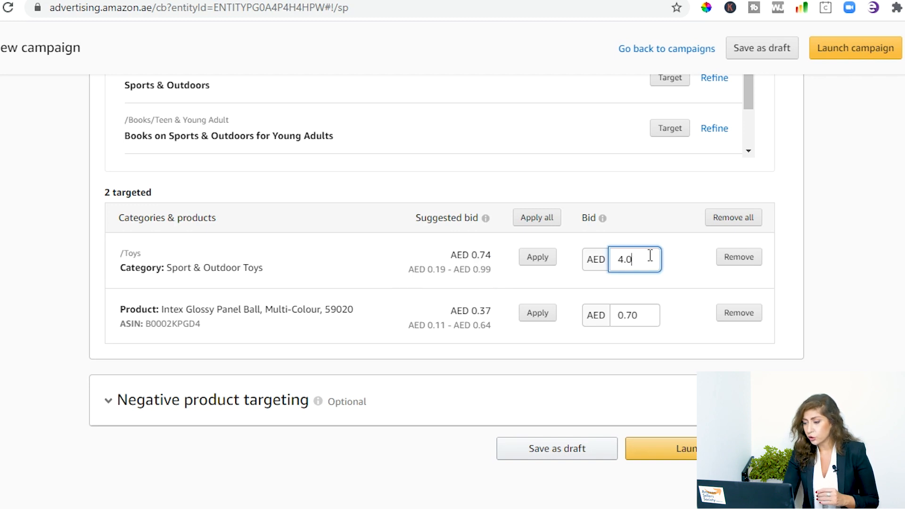
pyautogui.write('1.10')
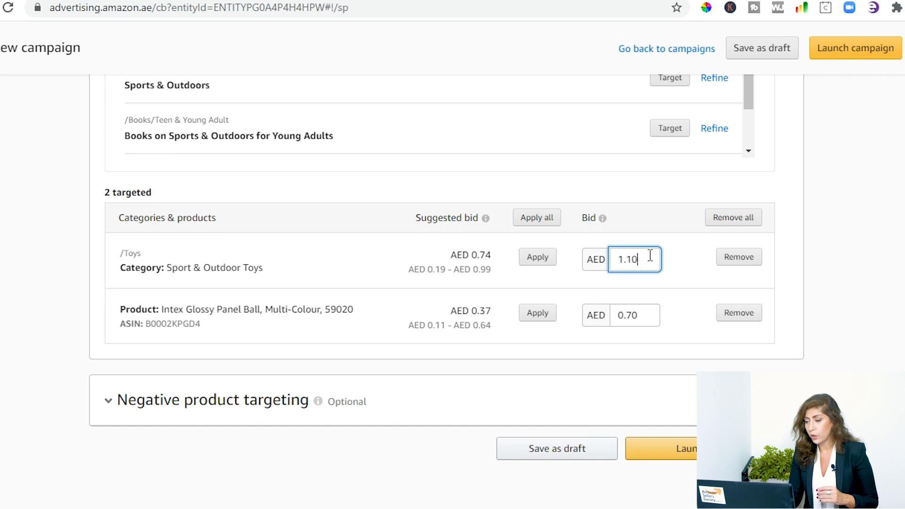
pyautogui.click(805, 270)
# Refine the Sport & Outdoor Toys category to the brands Intex, Bestway and Mondo.
pyautogui.scroll(6, 804, 269)
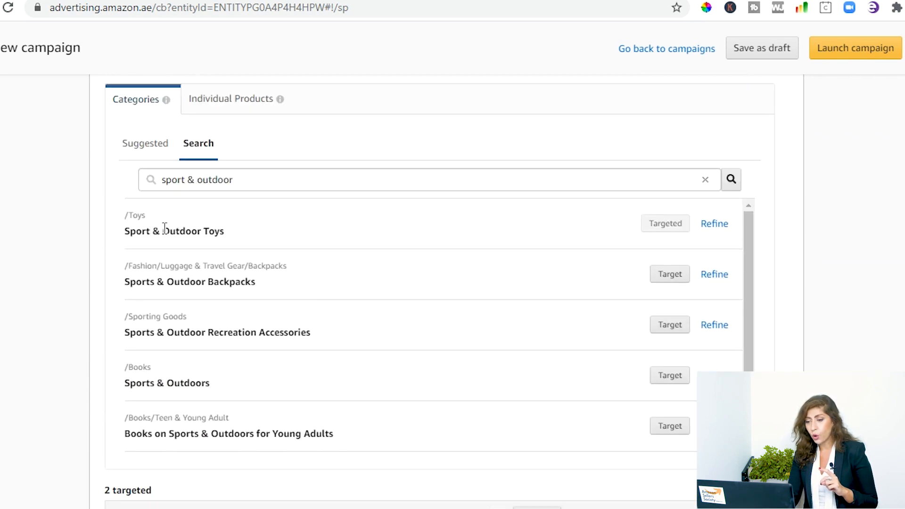
pyautogui.click(715, 225)
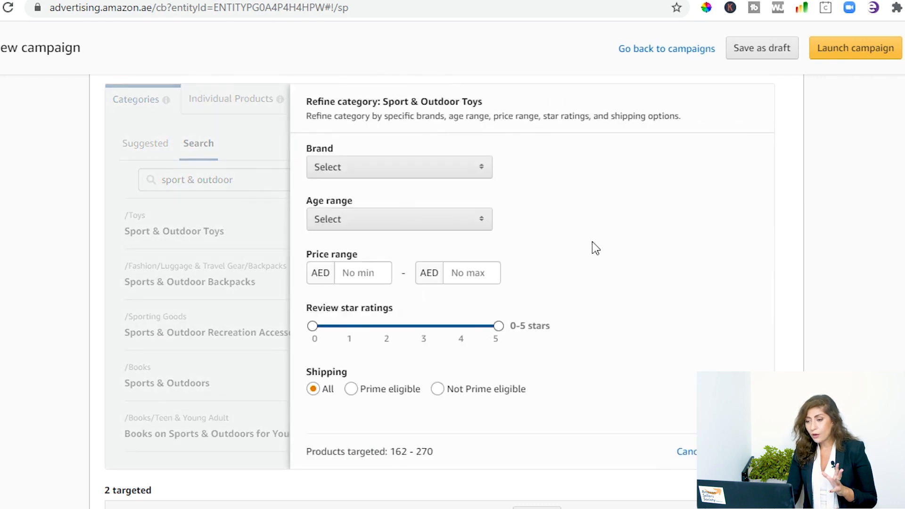
pyautogui.click(414, 173)
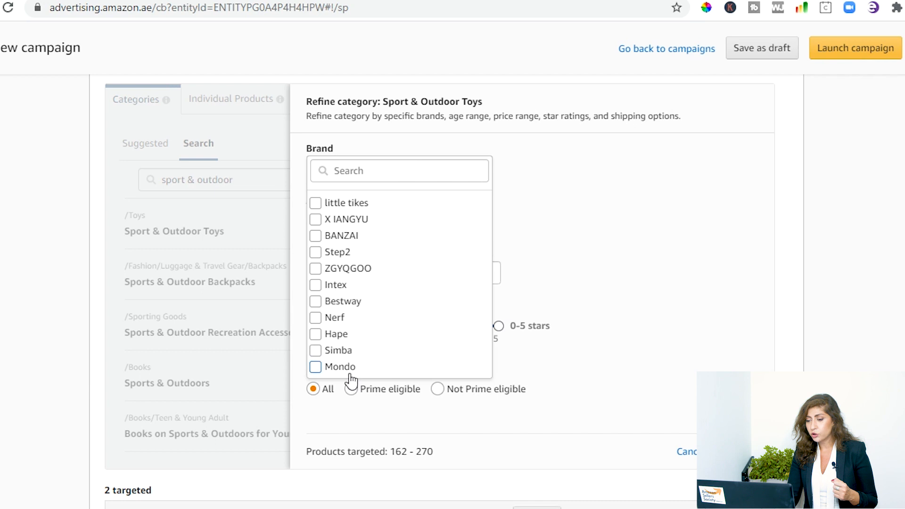
pyautogui.click(315, 286)
pyautogui.click(316, 305)
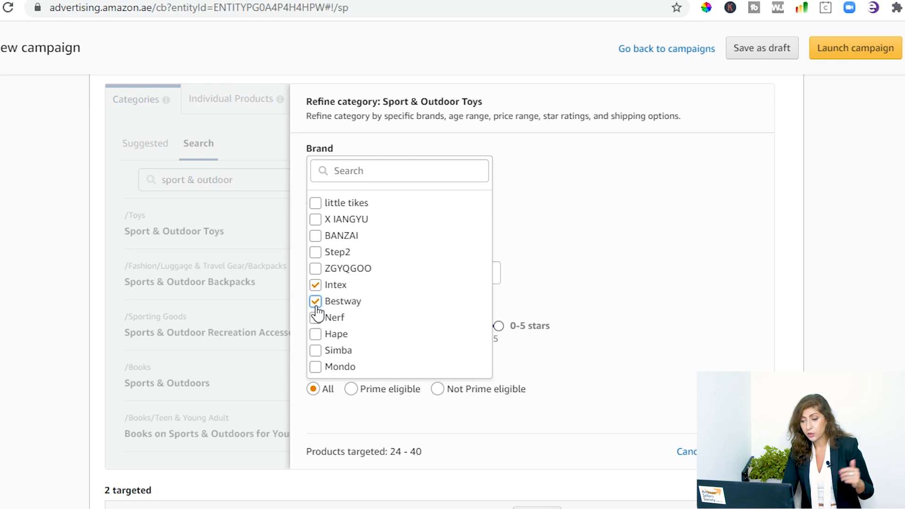
pyautogui.click(316, 368)
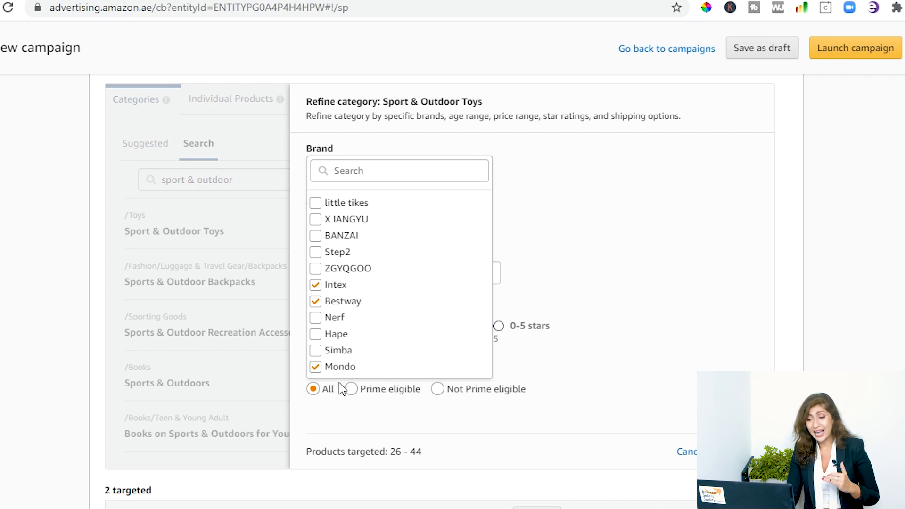
pyautogui.click(604, 282)
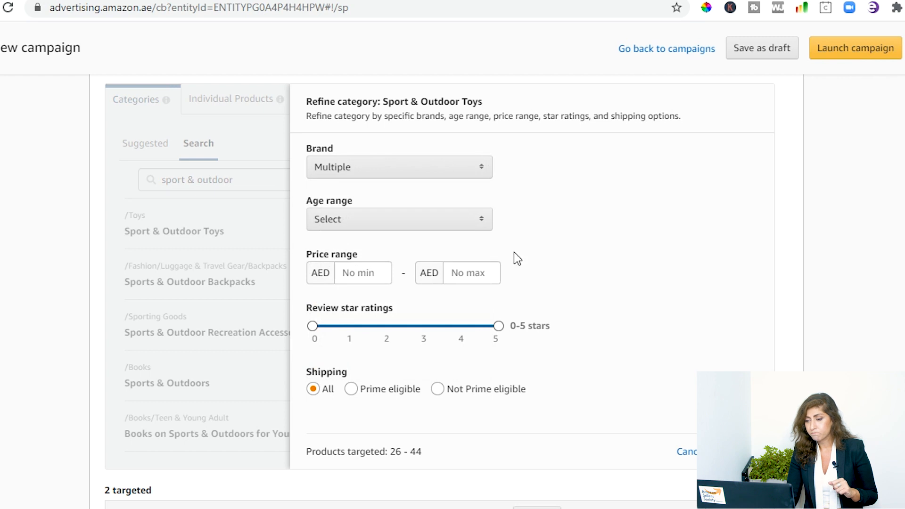
# Examine the age range, price range, review star rating and shipping options in the Sport & Outdoor Toys refinement.
pyautogui.click(365, 226)
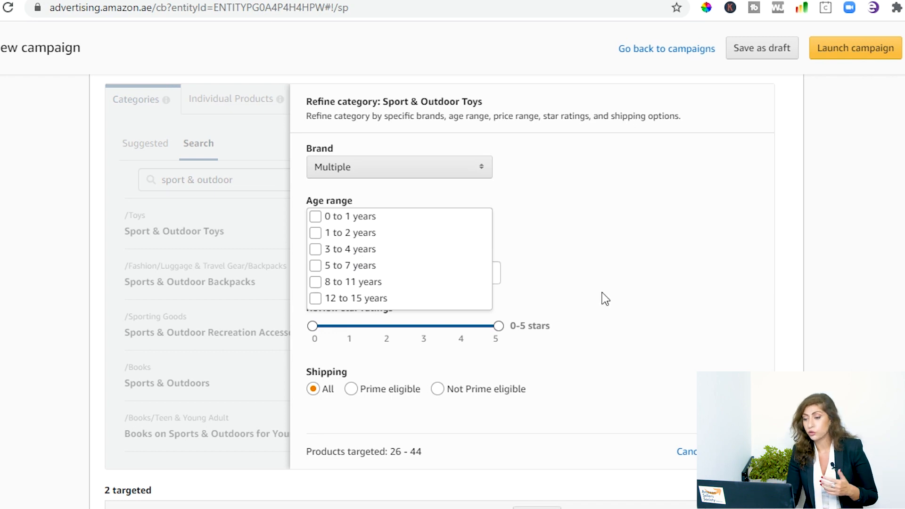
pyautogui.click(614, 283)
pyautogui.click(369, 273)
pyautogui.click(477, 267)
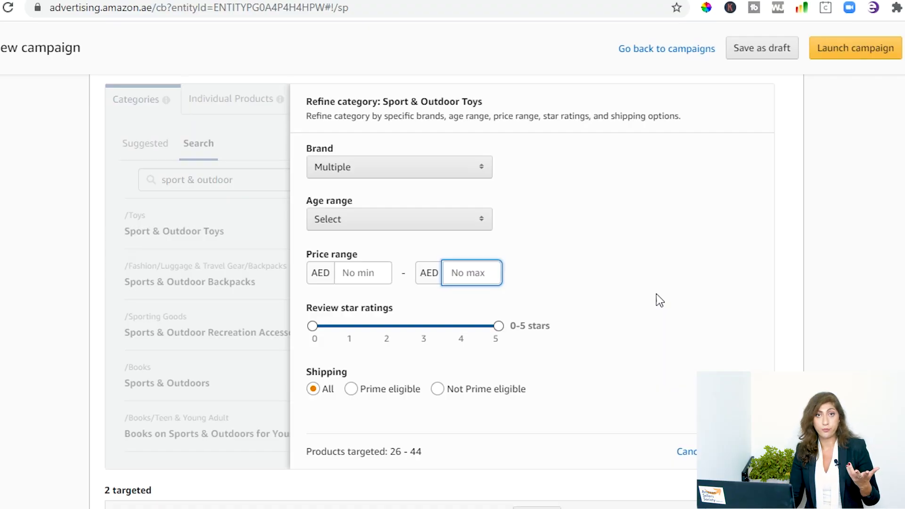
pyautogui.click(358, 276)
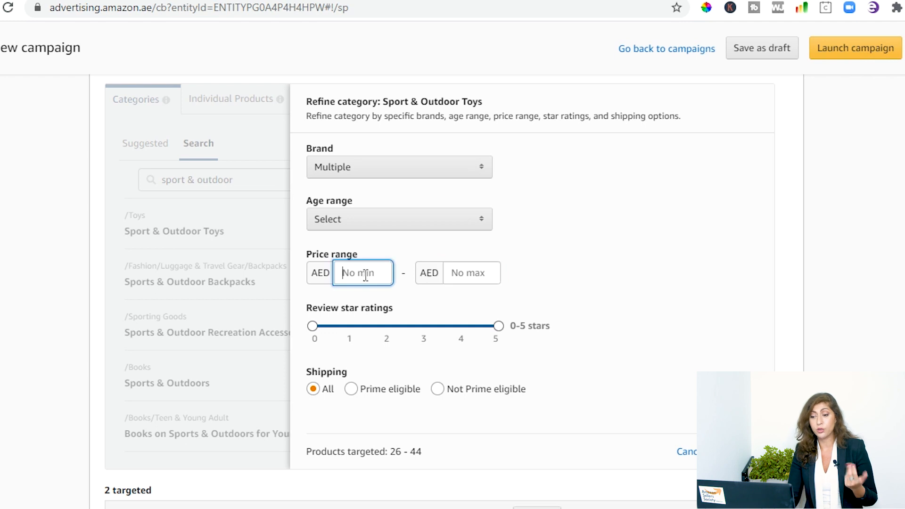
pyautogui.click(483, 272)
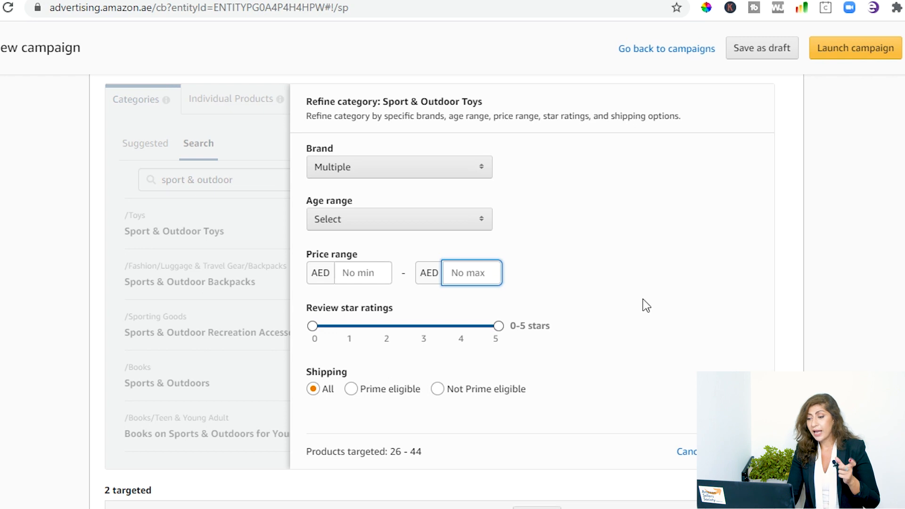
pyautogui.click(313, 328)
pyautogui.moveTo(358, 332); pyautogui.dragTo(299, 333)
pyautogui.scroll(-2, 766, 268)
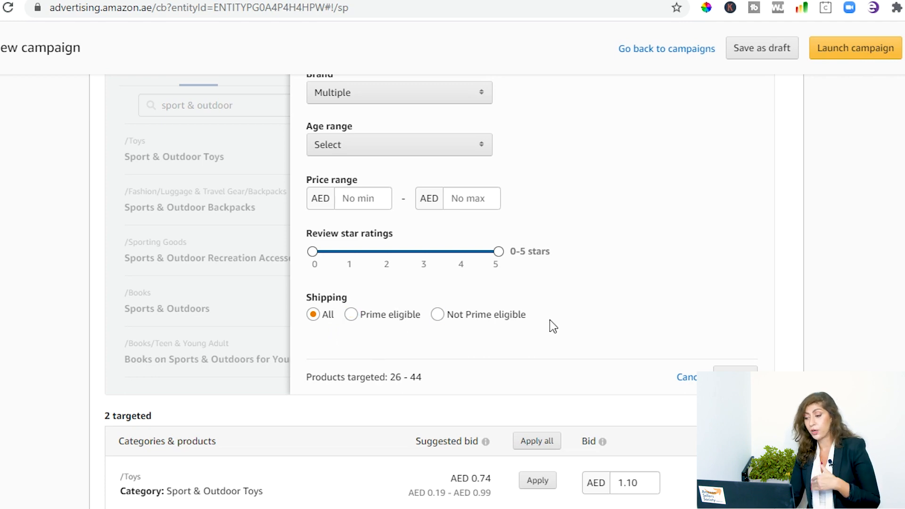
# Add the brand-refined Sport & Outdoor Toys categories to the targets and open the Intex brand target's bid for editing.
pyautogui.click(734, 368)
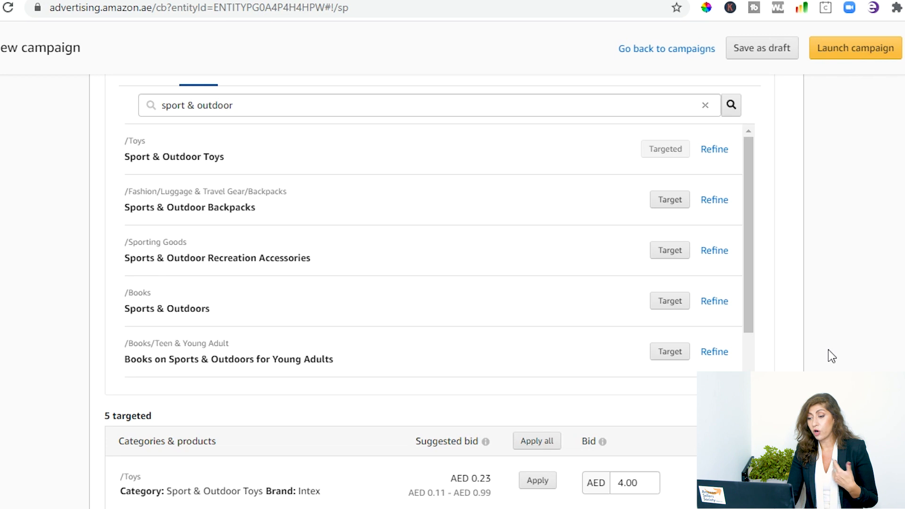
pyautogui.scroll(-8, 829, 348)
pyautogui.click(320, 343)
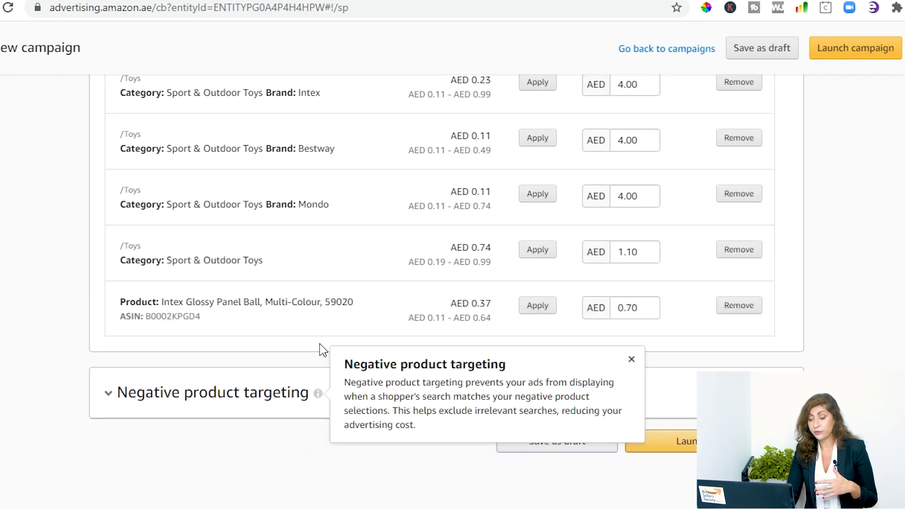
pyautogui.scroll(1, 320, 343)
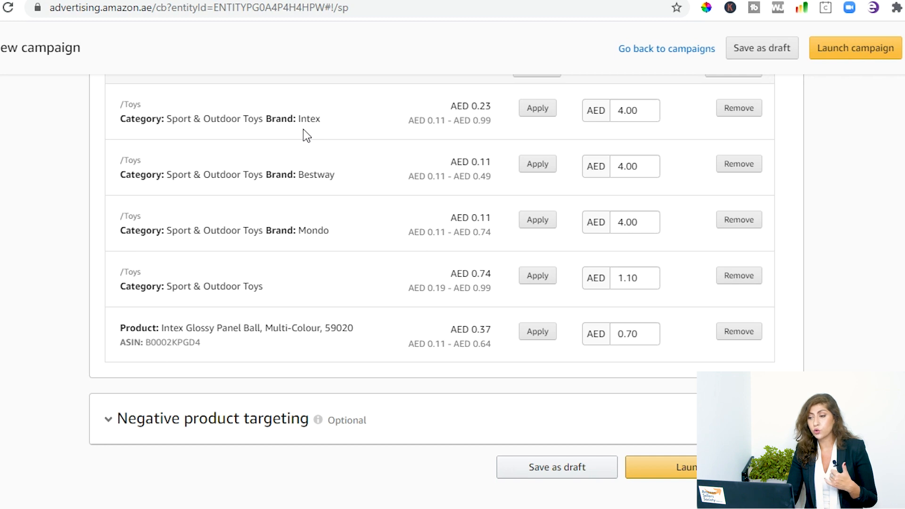
pyautogui.click(646, 110)
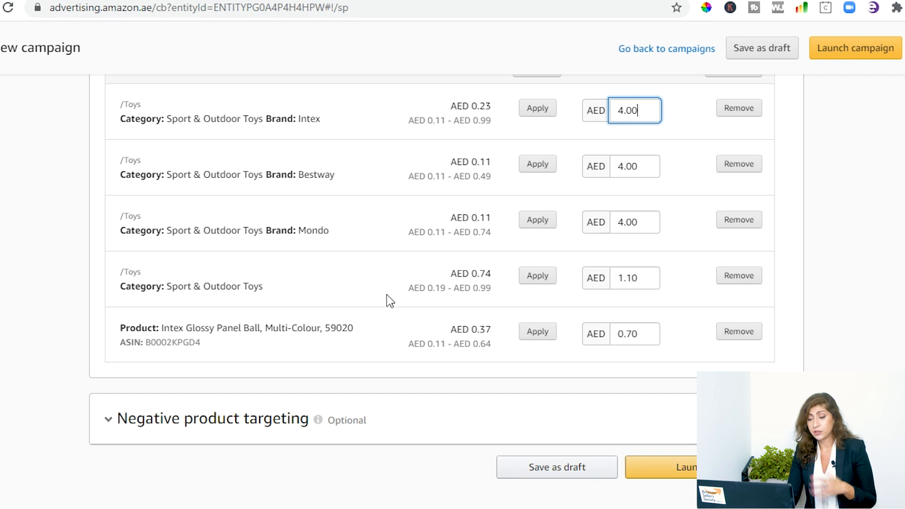
# Review the category search results and the bids of all targeted categories and products.
pyautogui.scroll(8, 386, 297)
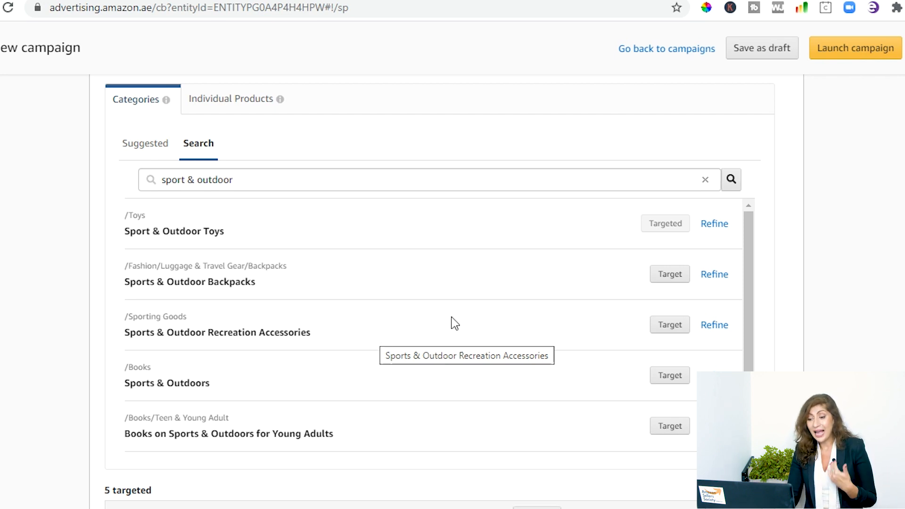
pyautogui.scroll(-1, 454, 323)
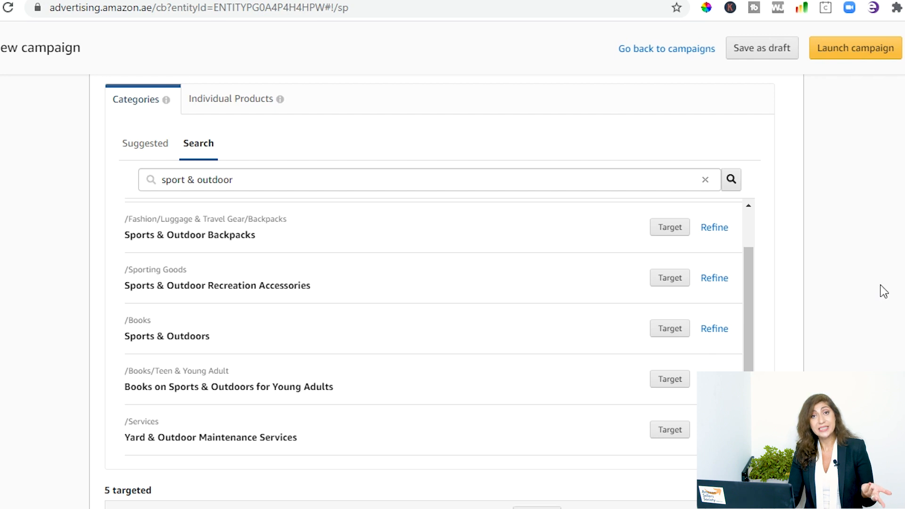
pyautogui.scroll(-5, 880, 283)
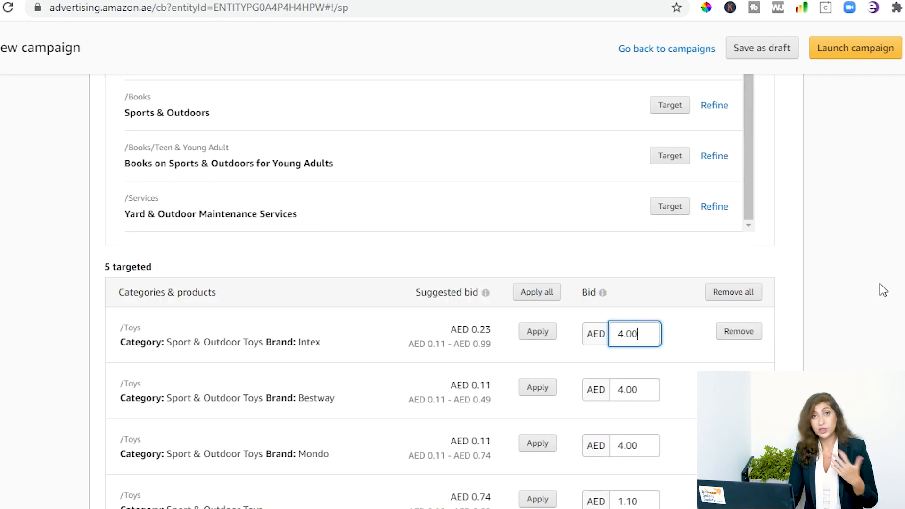
pyautogui.scroll(-5, 880, 284)
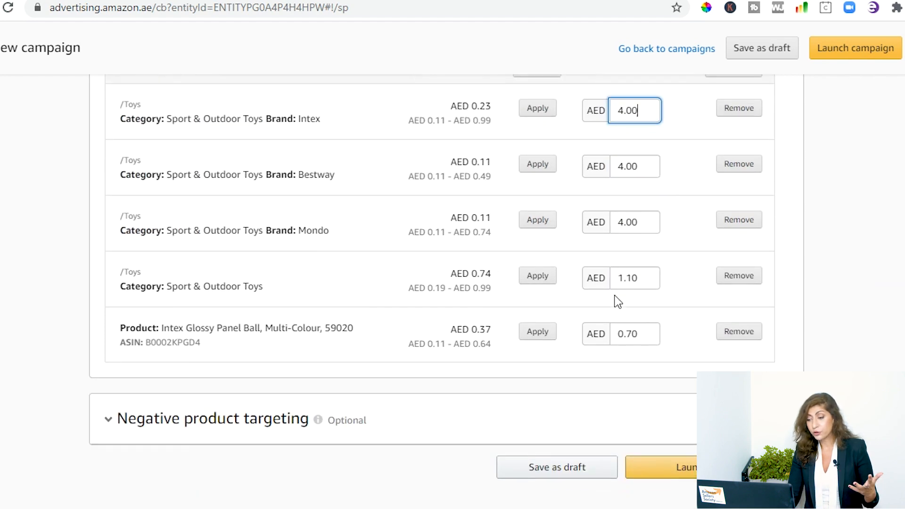